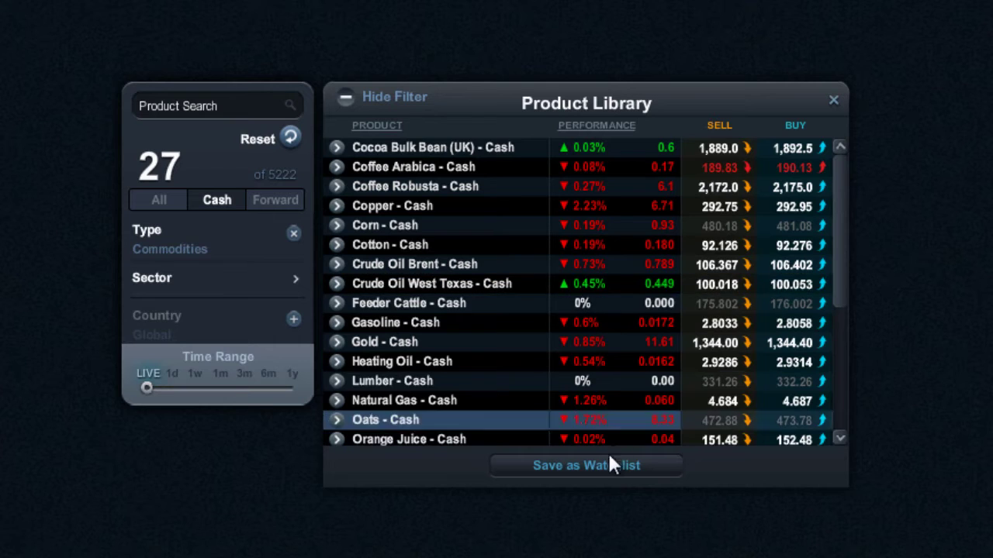
# Step: Save the filtered cash commodities as watchlist 'Fav Products' and close the Product Library
pyautogui.click(593, 467)
pyautogui.click(568, 464)
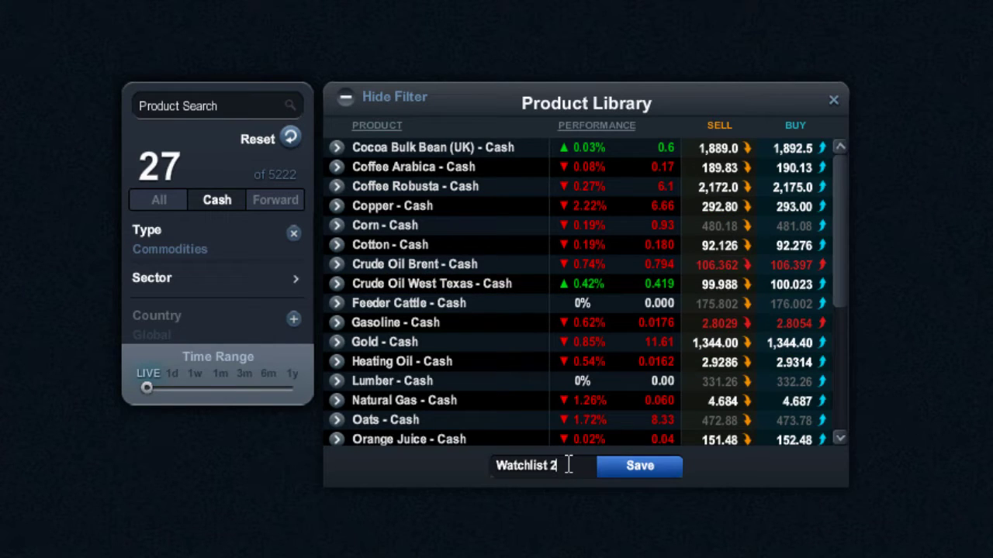
pyautogui.press('BackSpace')
pyautogui.press('BackSpace')
pyautogui.press('BackSpace')
pyautogui.press('BackSpace')
pyautogui.press('BackSpace')
pyautogui.press('BackSpace')
pyautogui.press('BackSpace')
pyautogui.press('BackSpace')
pyautogui.press('BackSpace')
pyautogui.press('BackSpace')
pyautogui.press('BackSpace')
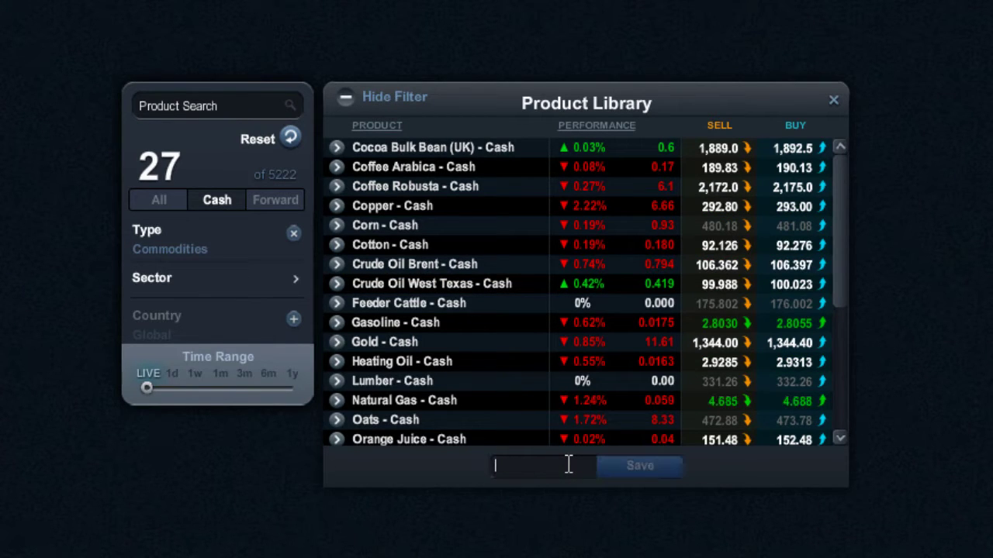
pyautogui.write('Fav P')
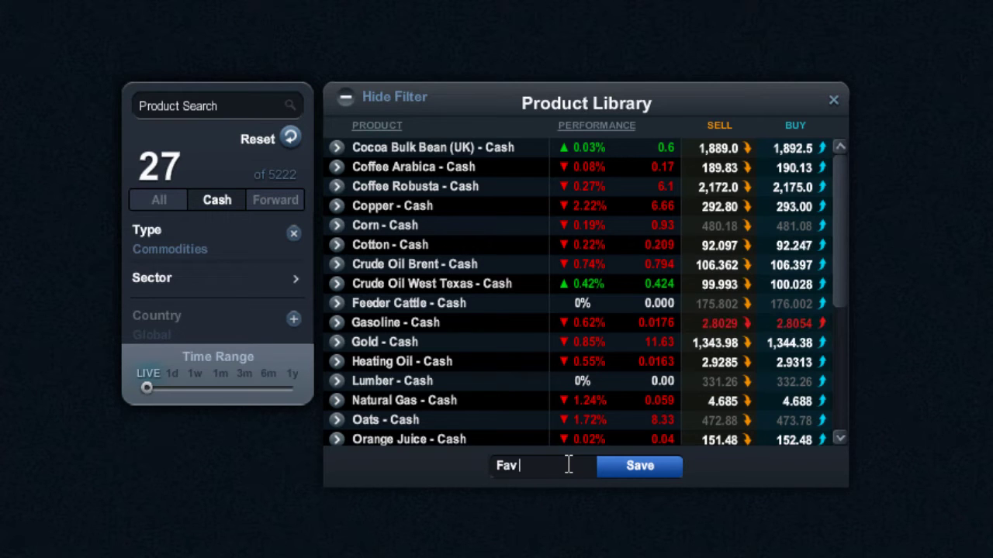
pyautogui.write('roducts')
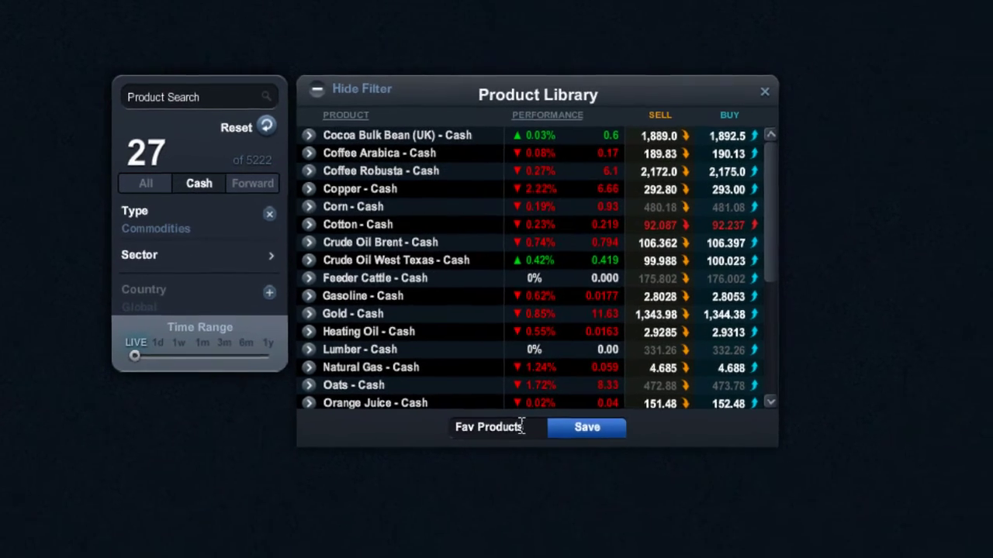
pyautogui.click(524, 377)
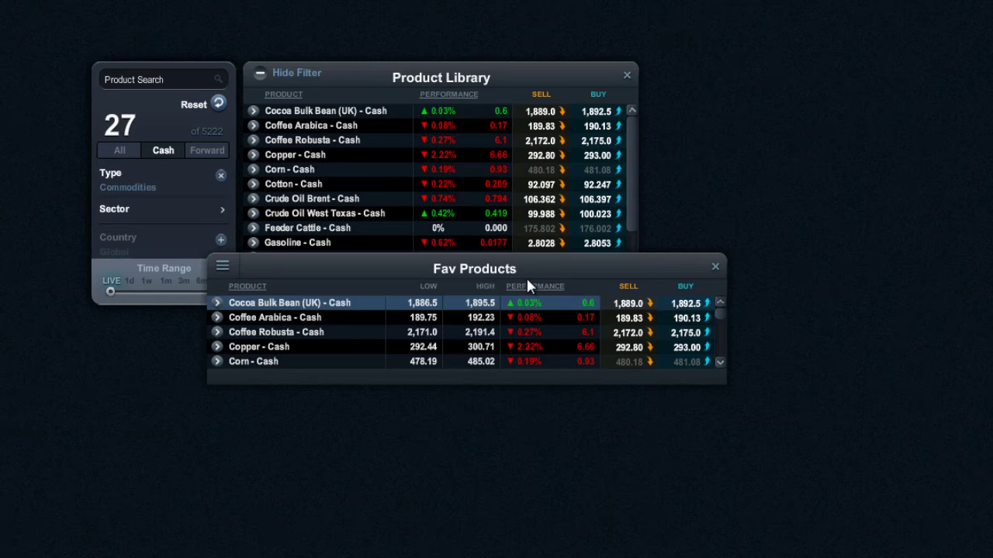
pyautogui.moveTo(586, 269); pyautogui.dragTo(696, 253)
pyautogui.click(627, 75)
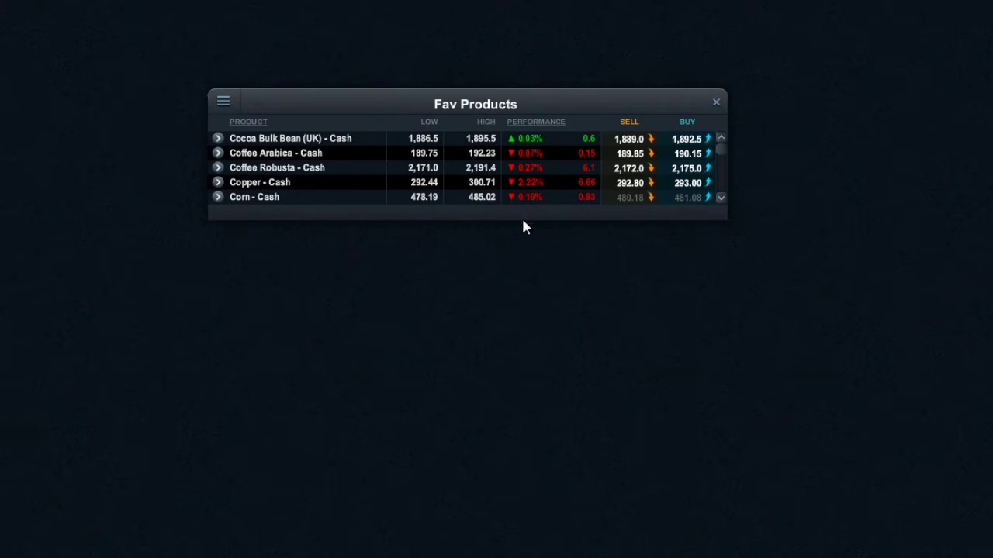
# Step: Make the watchlist taller, then show its scrolling price ticker below it and close it
pyautogui.moveTo(523, 220); pyautogui.dragTo(535, 433)
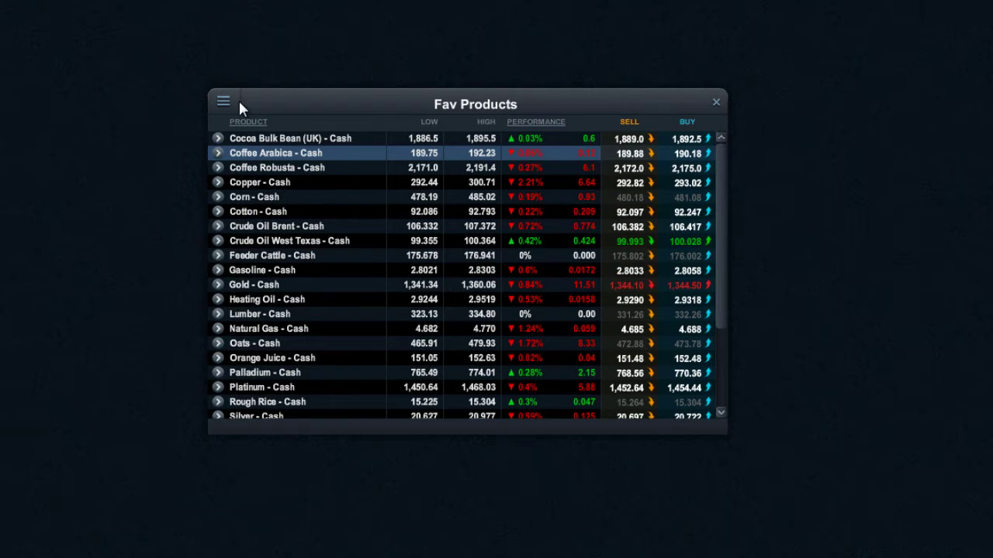
pyautogui.click(233, 105)
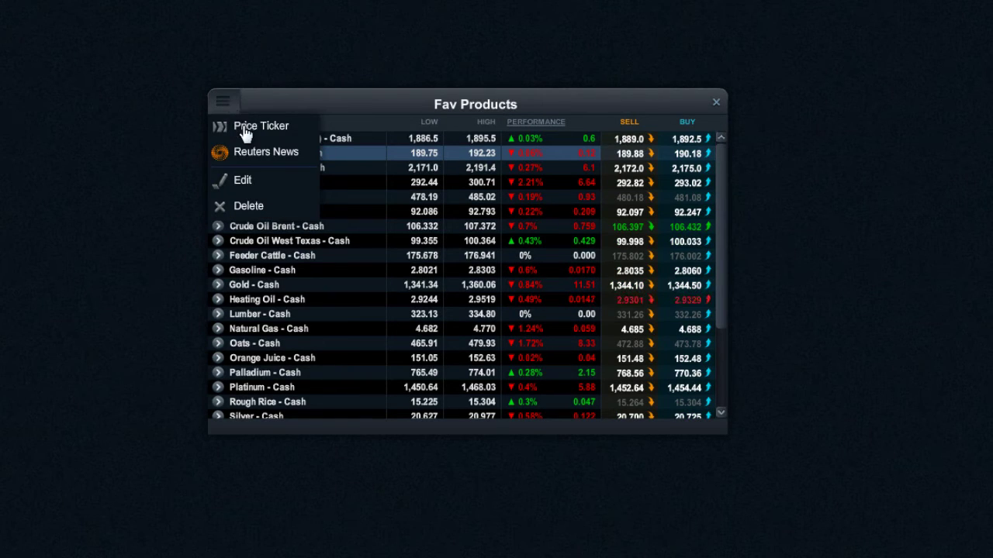
pyautogui.click(244, 131)
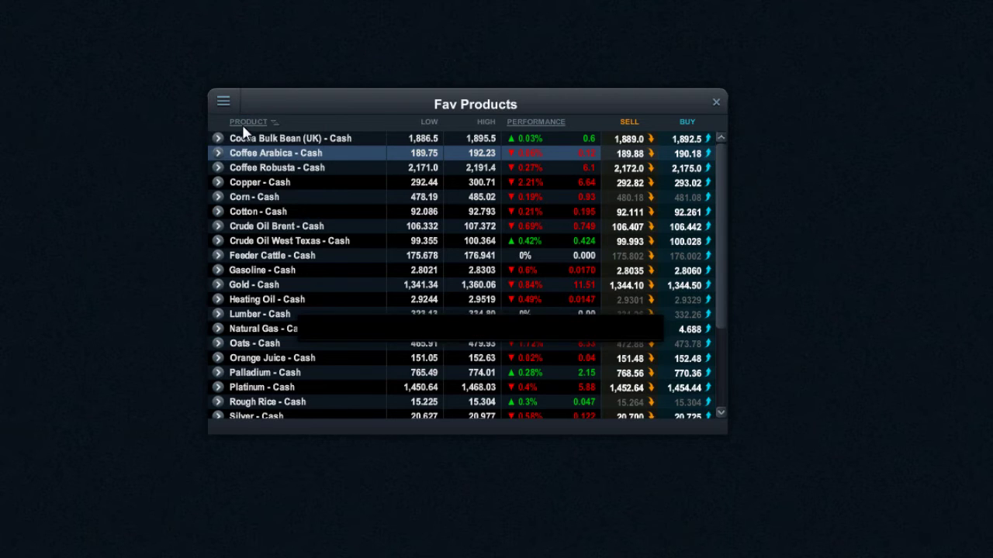
pyautogui.moveTo(388, 333); pyautogui.dragTo(13, 528)
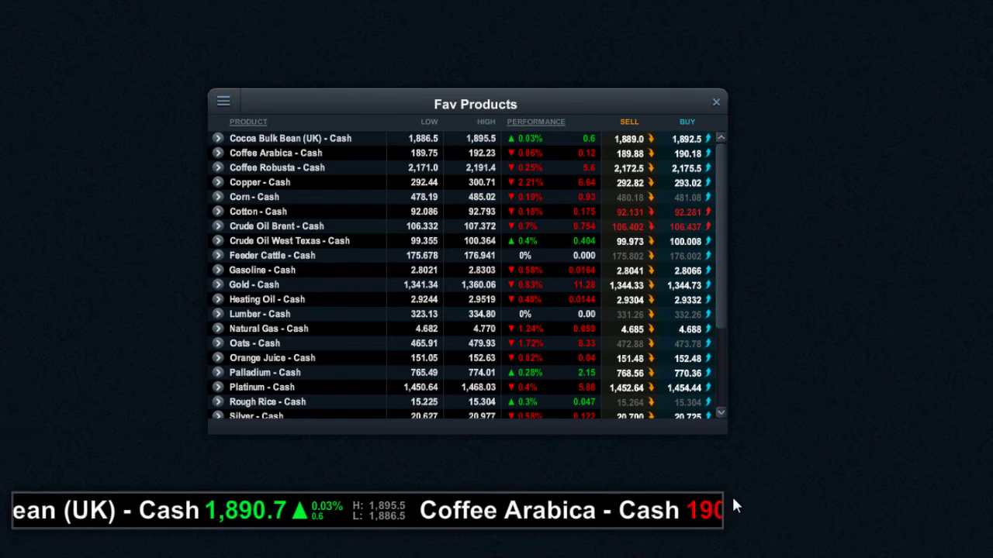
pyautogui.moveTo(718, 506)
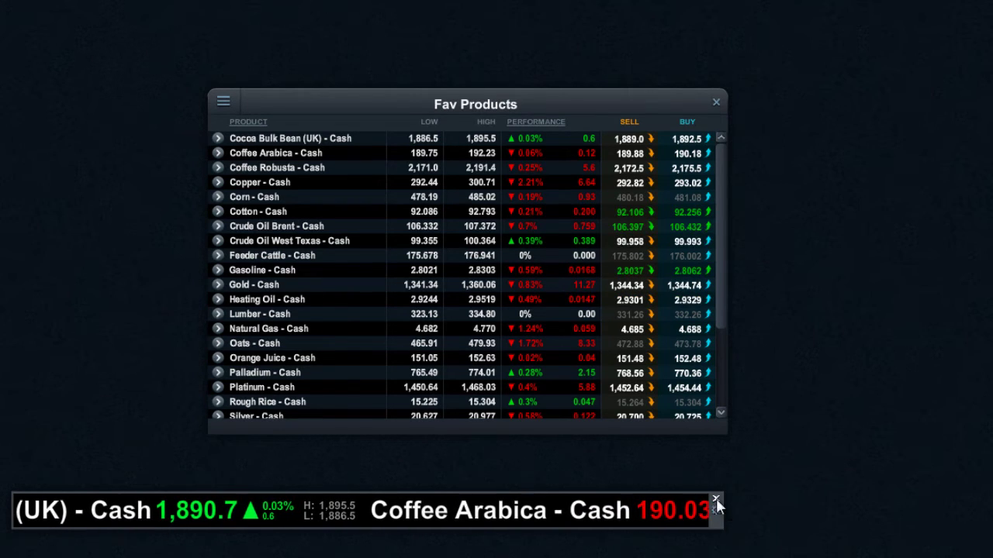
pyautogui.click(717, 502)
# Step: Show Reuters news for the watchlist beside it, then close the news panel
pyautogui.click(230, 110)
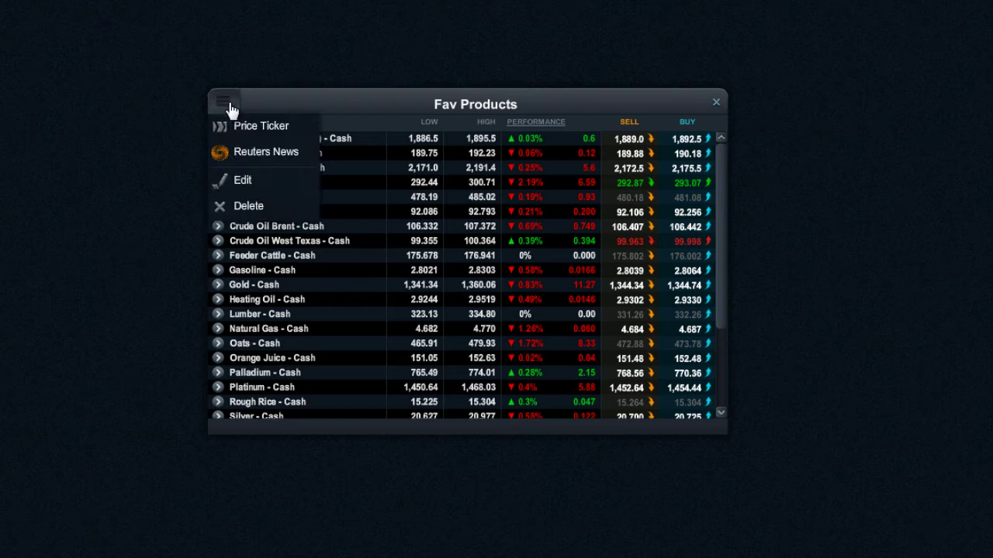
pyautogui.click(265, 160)
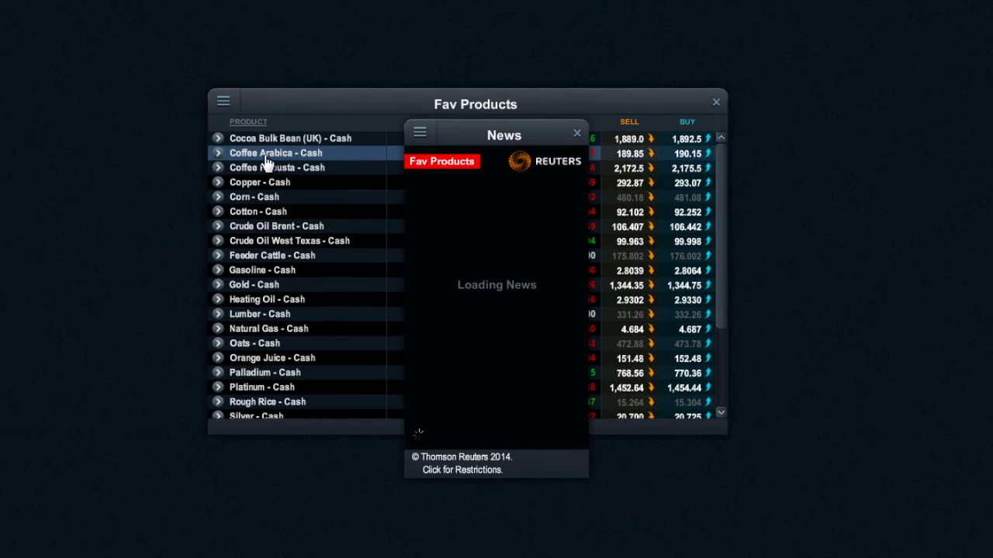
pyautogui.moveTo(511, 133); pyautogui.dragTo(831, 139)
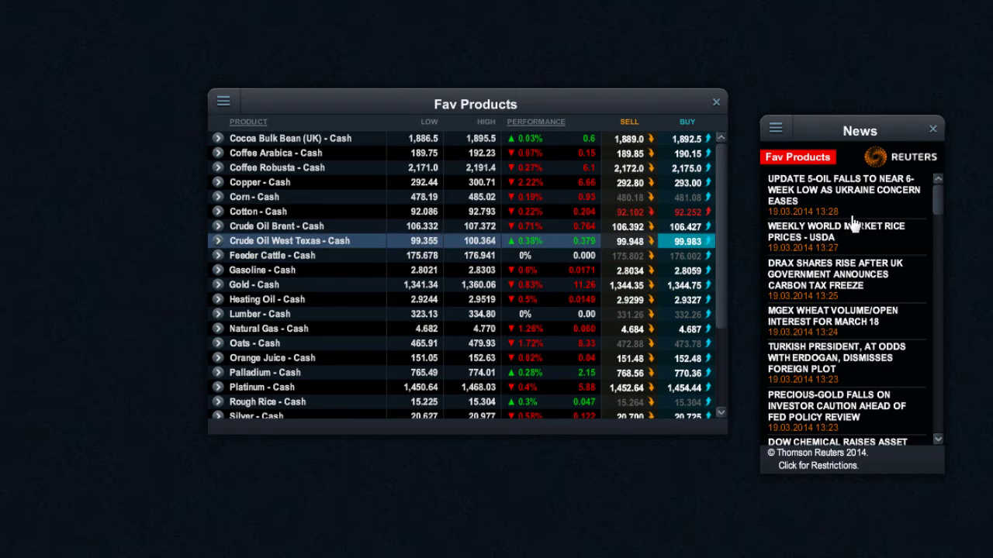
pyautogui.click(935, 133)
# Step: Change the watchlist title from 'Fav Products' to 'Fav Comms' and pick the gold header tint
pyautogui.click(228, 105)
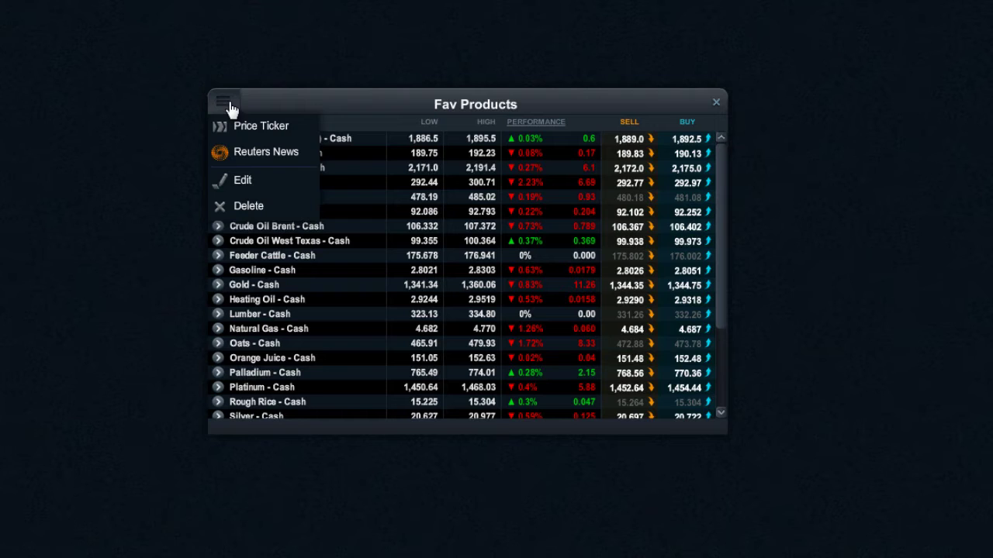
pyautogui.click(253, 185)
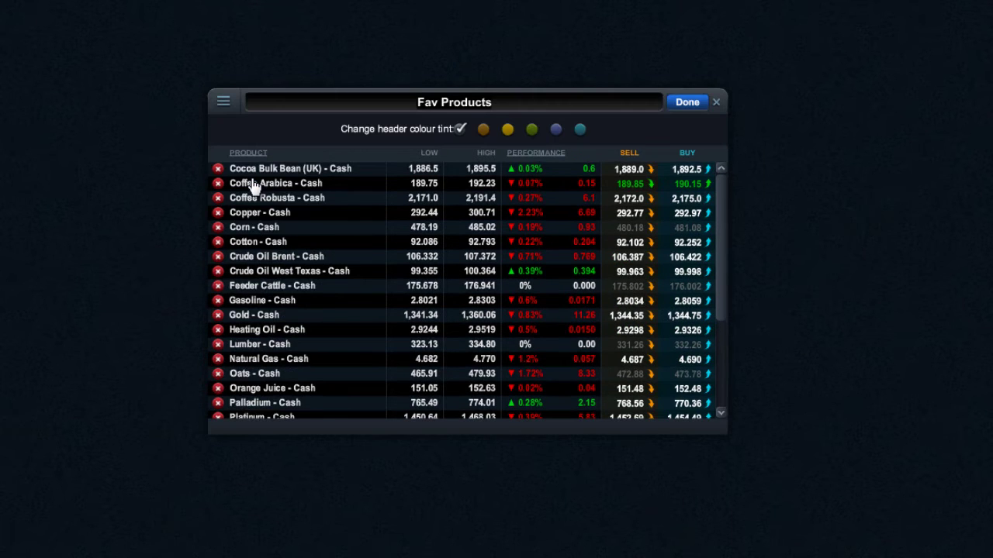
pyautogui.click(502, 103)
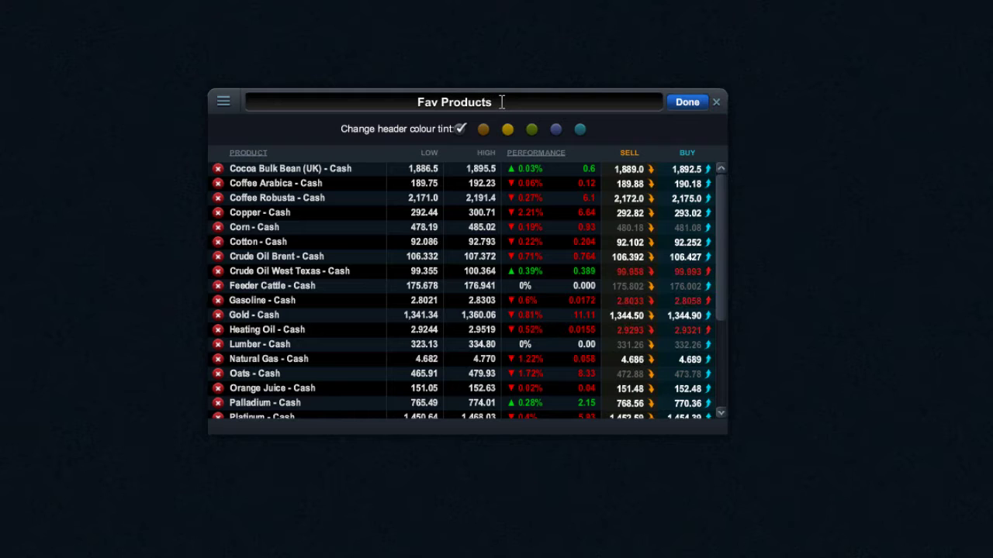
pyautogui.press('BackSpace')
pyautogui.press('BackSpace')
pyautogui.press('BackSpace')
pyautogui.press('BackSpace')
pyautogui.press('BackSpace')
pyautogui.press('BackSpace')
pyautogui.press('BackSpace')
pyautogui.press('BackSpace')
pyautogui.press('BackSpace')
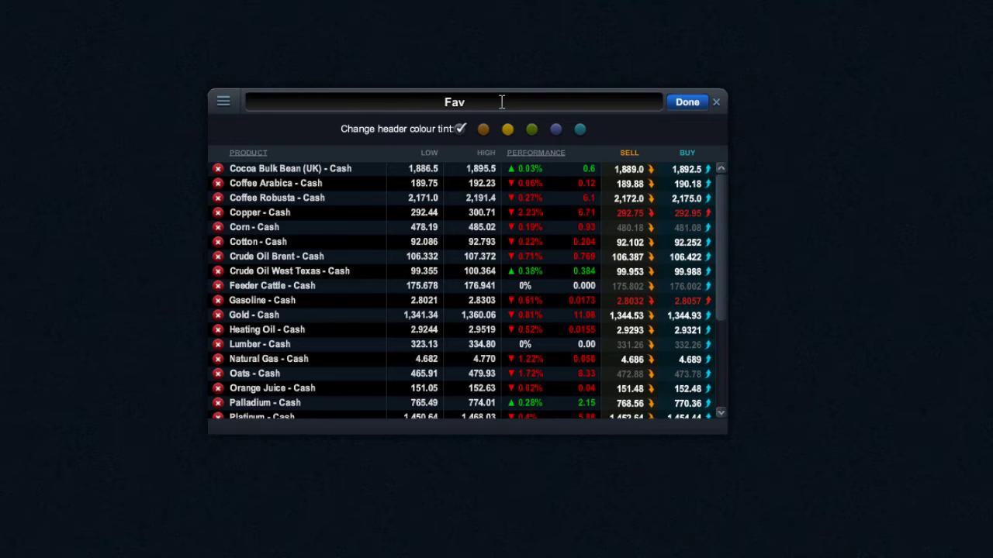
pyautogui.write('Comms')
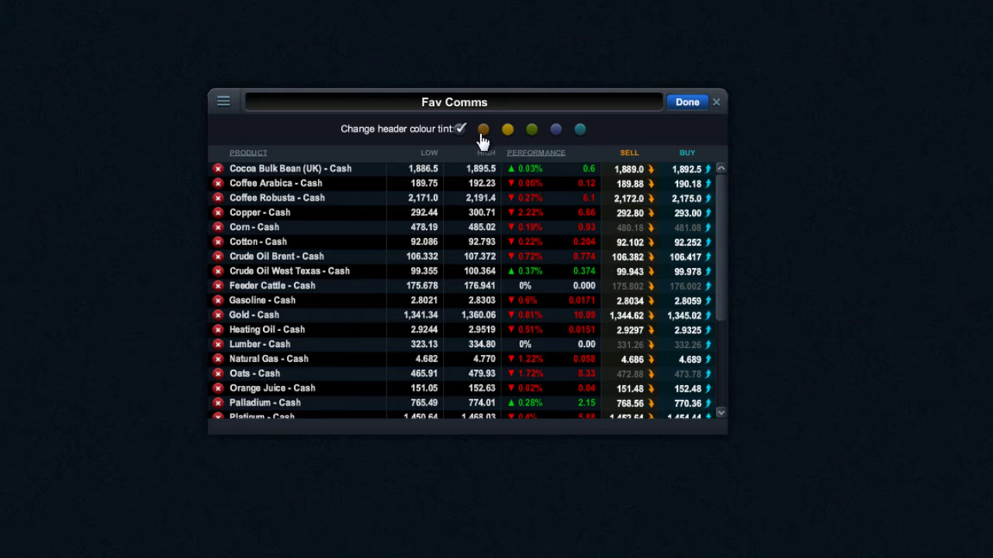
pyautogui.click(557, 133)
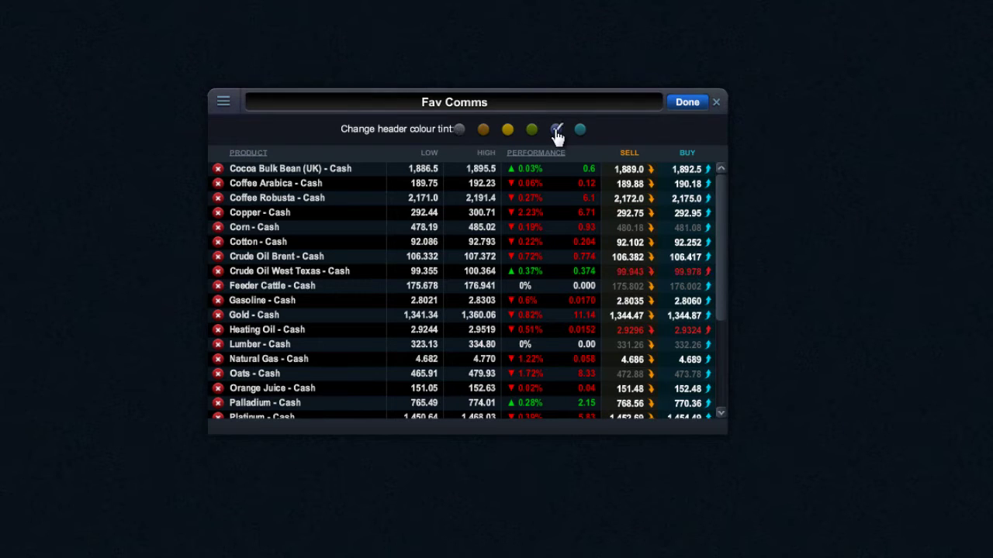
pyautogui.click(508, 132)
pyautogui.click(485, 132)
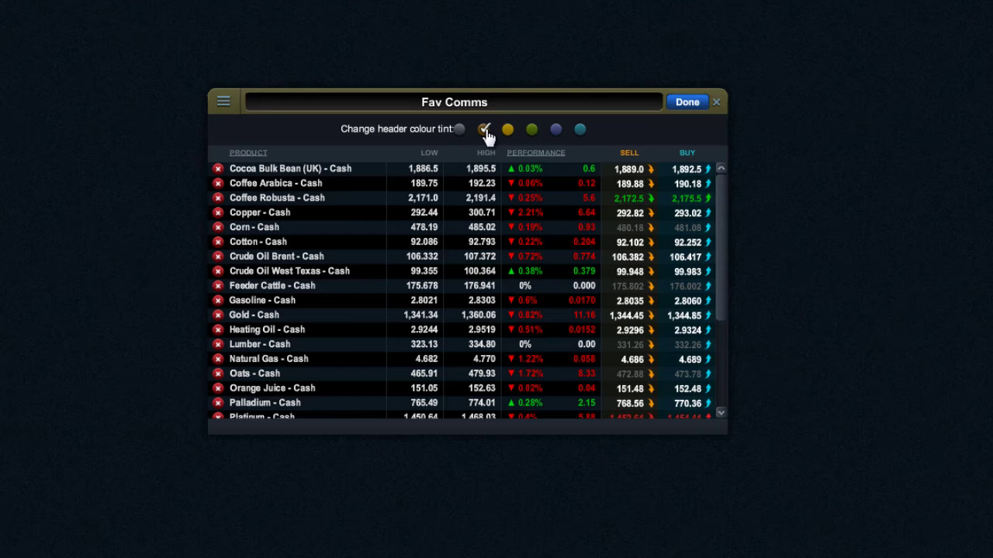
# Step: Keep the watchlist edits and sort by performance, then reverse it to show gainers first
pyautogui.click(683, 103)
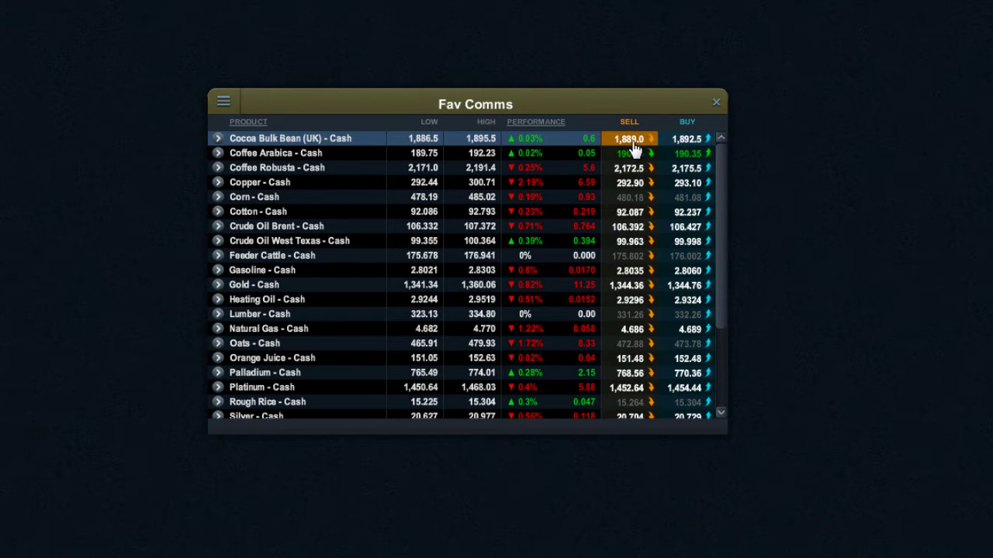
pyautogui.click(573, 126)
pyautogui.click(574, 126)
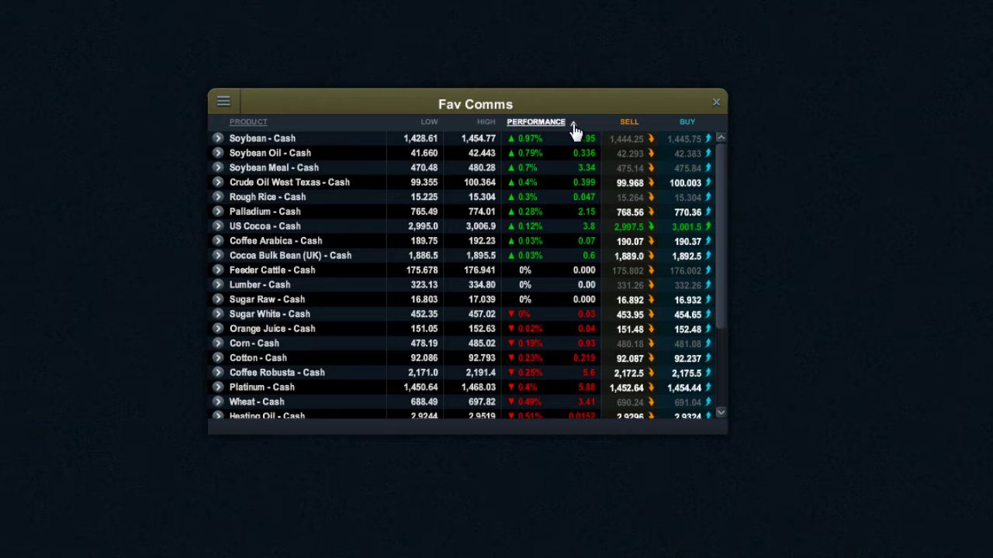
# Step: Sort the watchlist by product name, ending in A–Z order
pyautogui.click(275, 126)
pyautogui.click(276, 126)
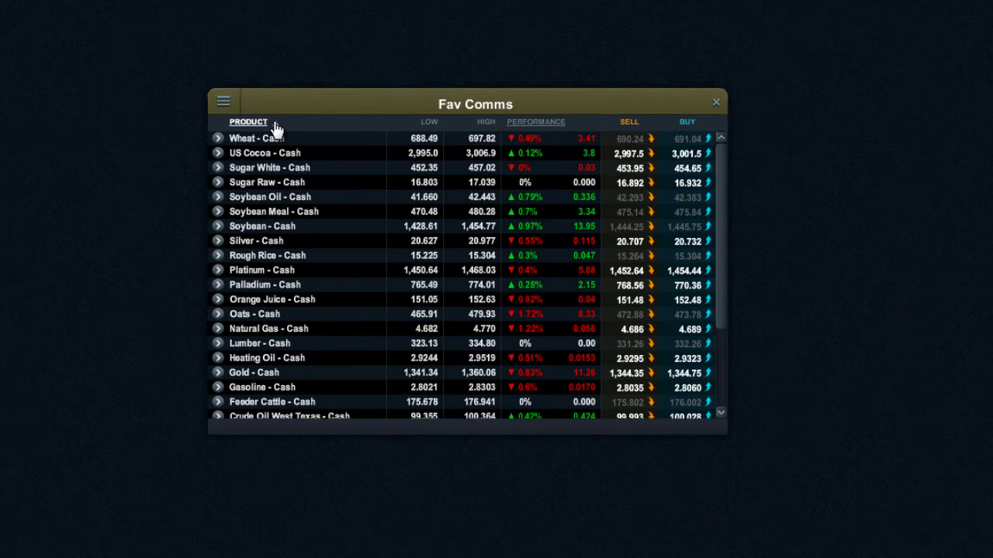
pyautogui.click(276, 127)
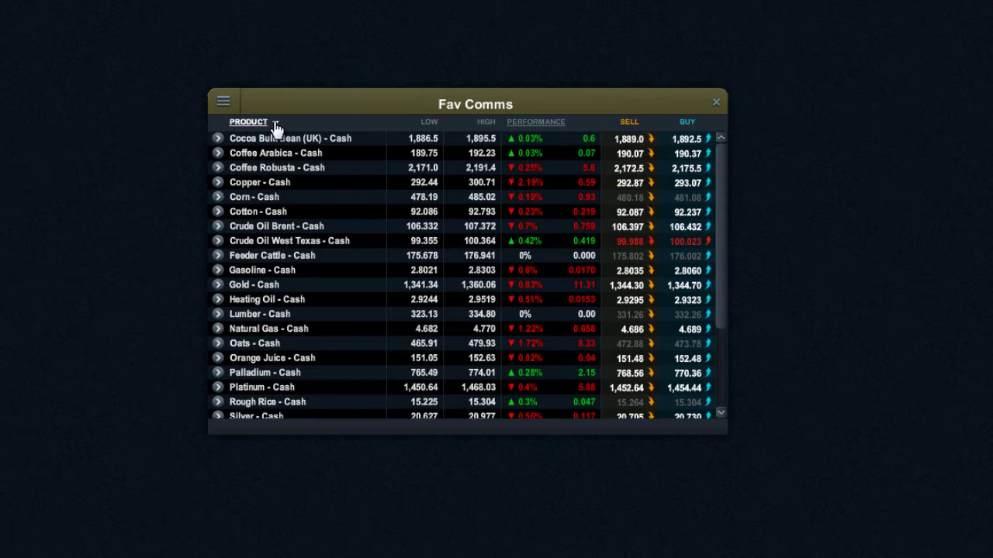
# Step: Open a price chart of Copper - Cash and move it beside the watchlist
pyautogui.click(217, 186)
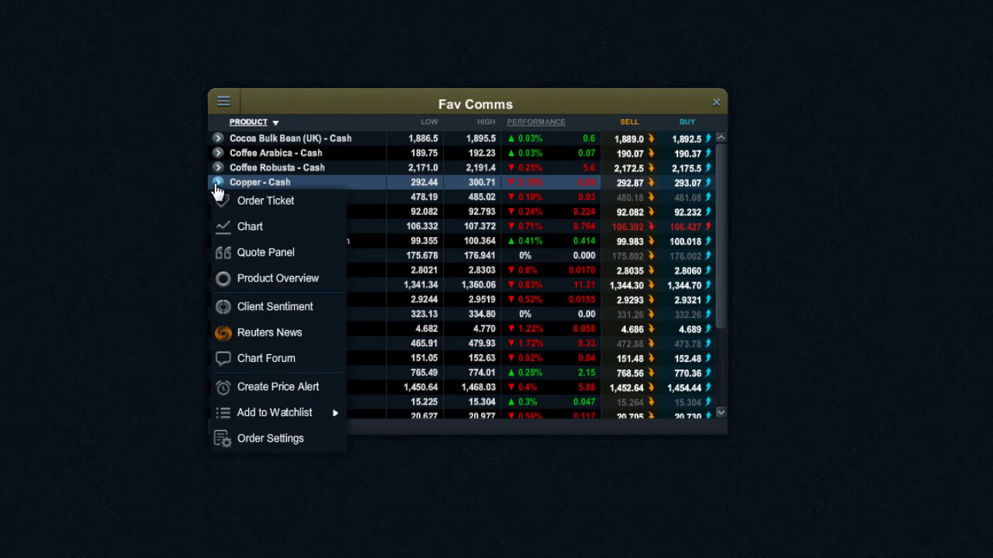
pyautogui.click(257, 235)
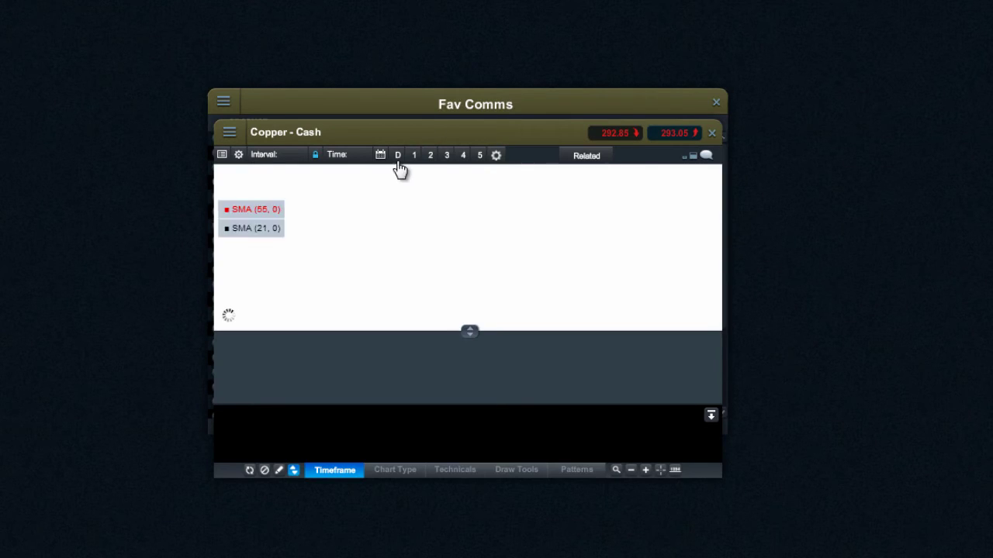
pyautogui.moveTo(428, 133); pyautogui.dragTo(639, 164)
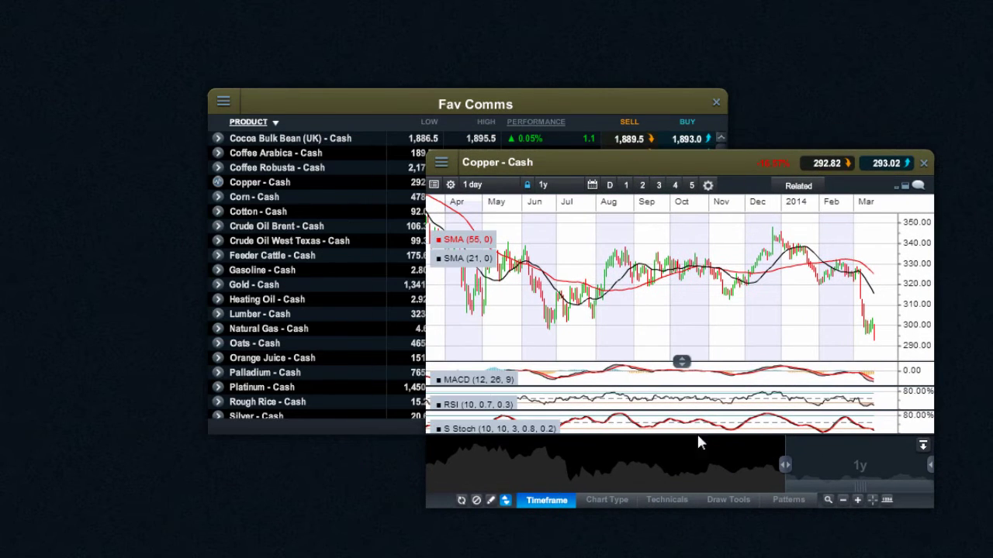
# Step: Draw S/R support lines at 312.80 and 296.85 on the Copper chart, then close it
pyautogui.click(728, 500)
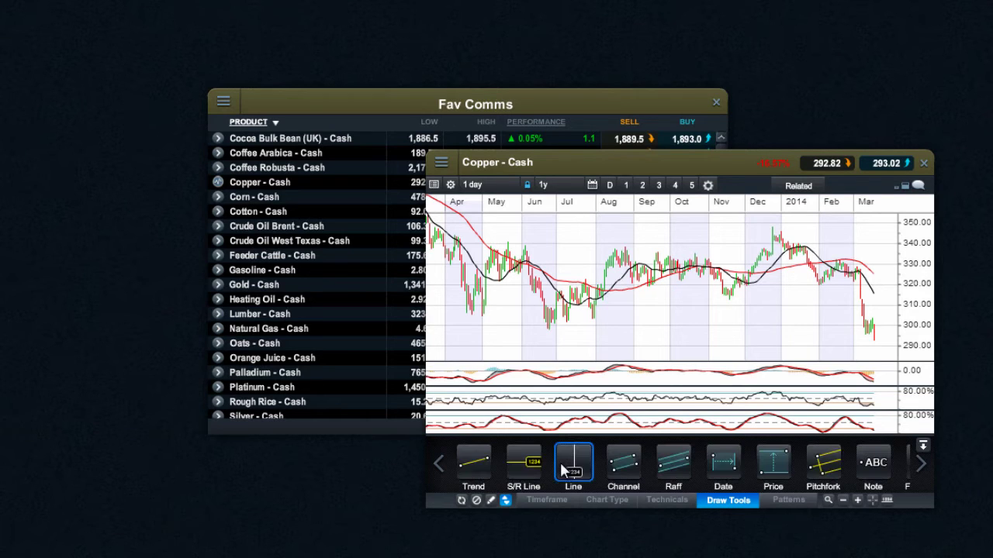
pyautogui.click(532, 466)
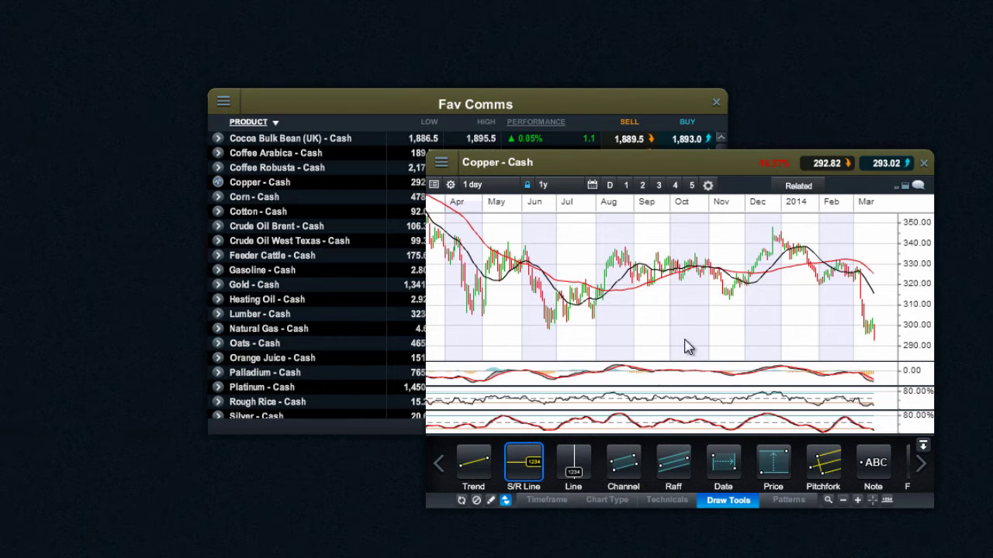
pyautogui.click(729, 300)
pyautogui.click(532, 485)
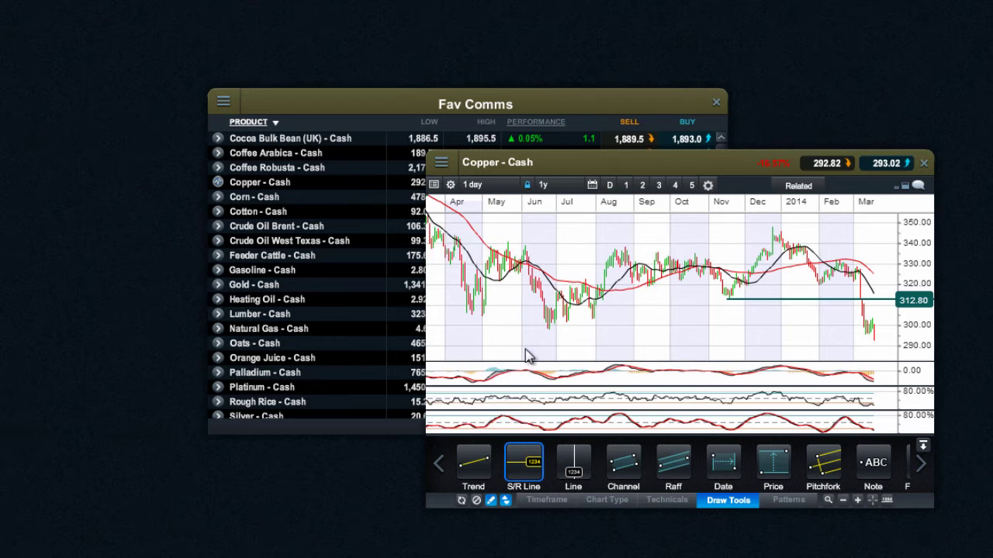
pyautogui.click(549, 332)
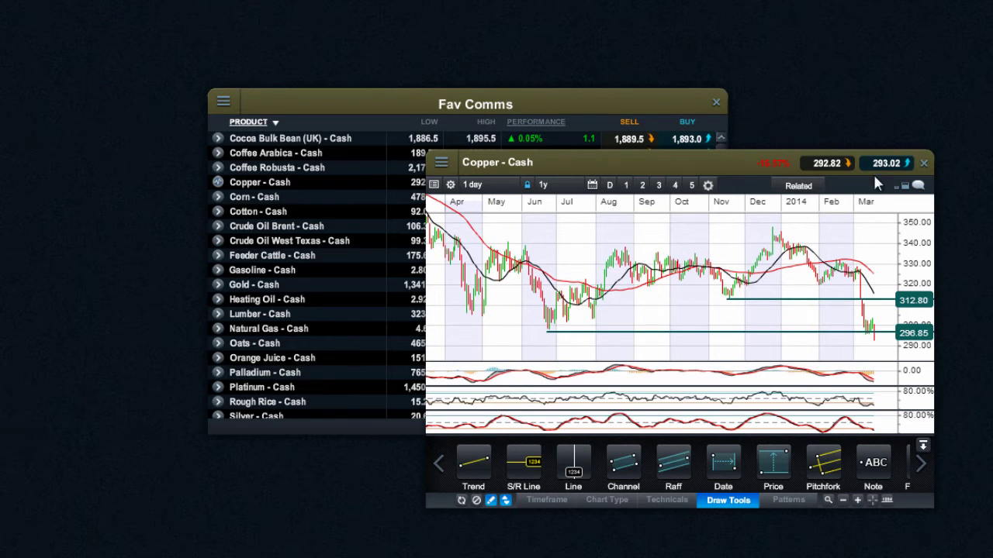
pyautogui.click(924, 164)
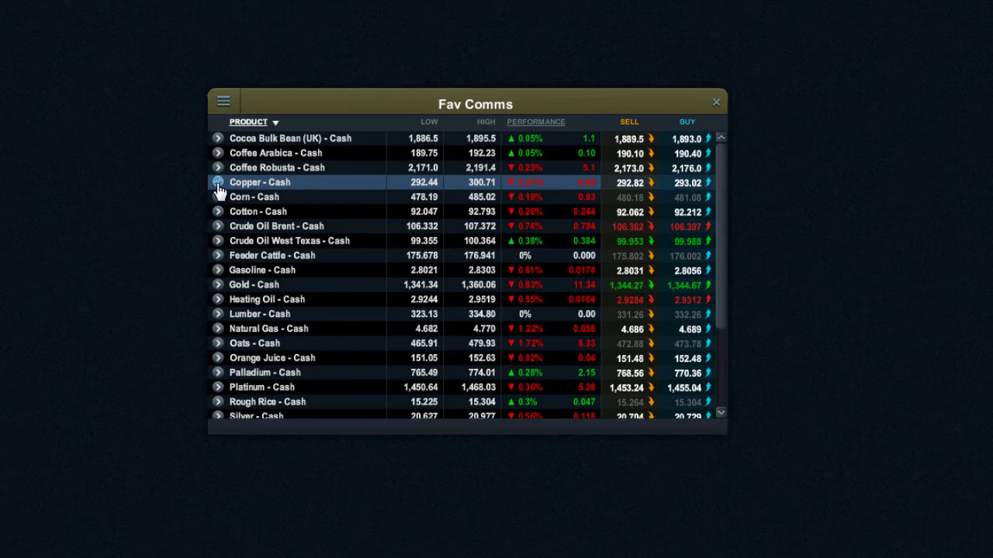
pyautogui.click(218, 184)
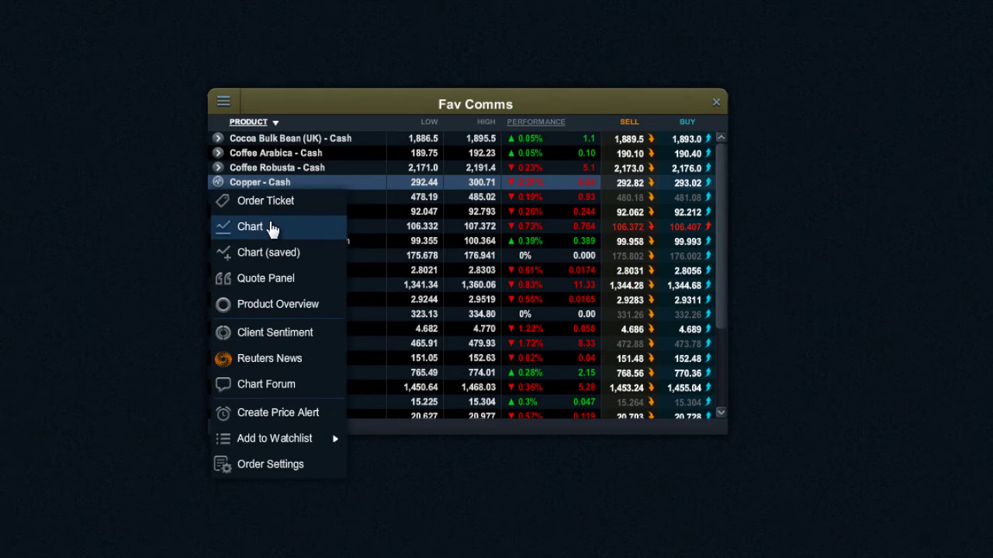
pyautogui.click(286, 264)
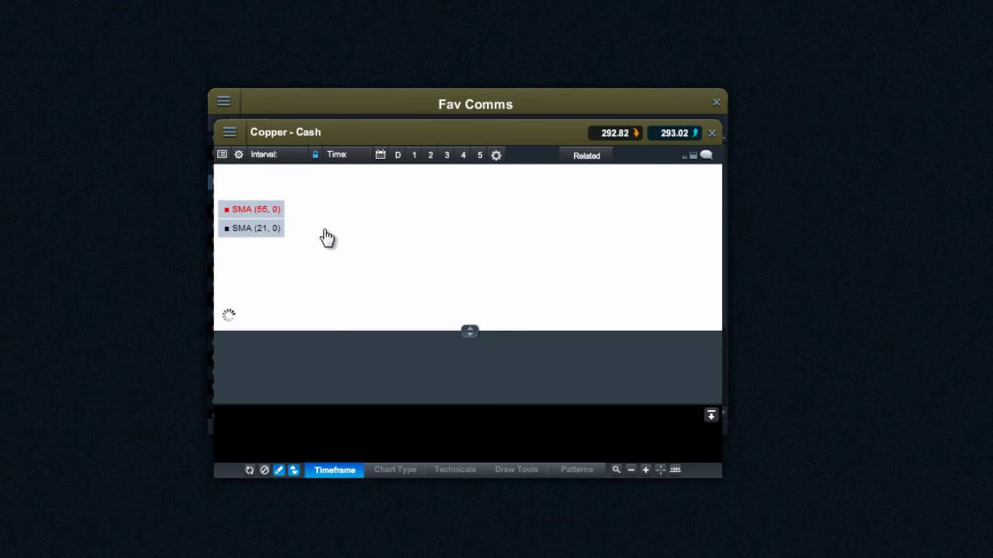
pyautogui.moveTo(415, 133); pyautogui.dragTo(672, 181)
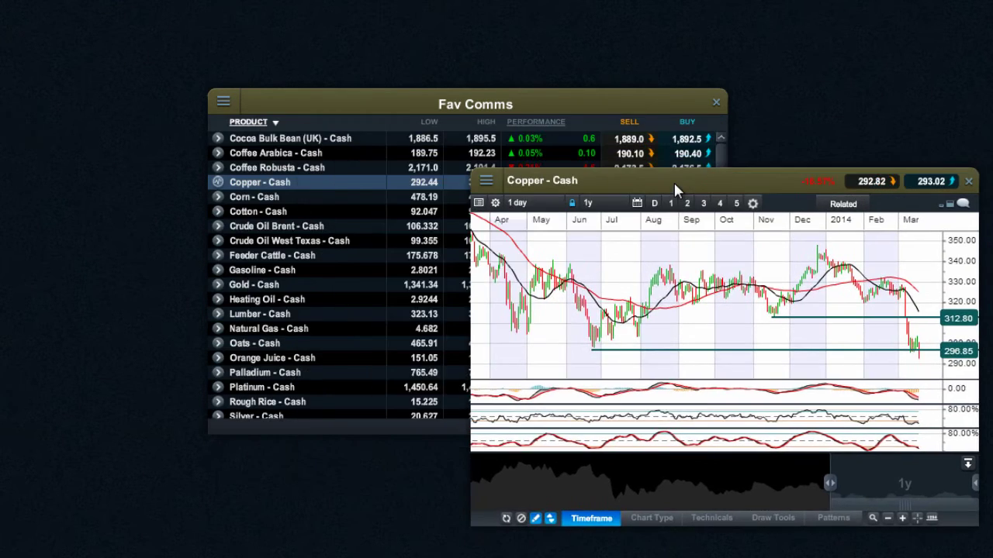
pyautogui.click(218, 184)
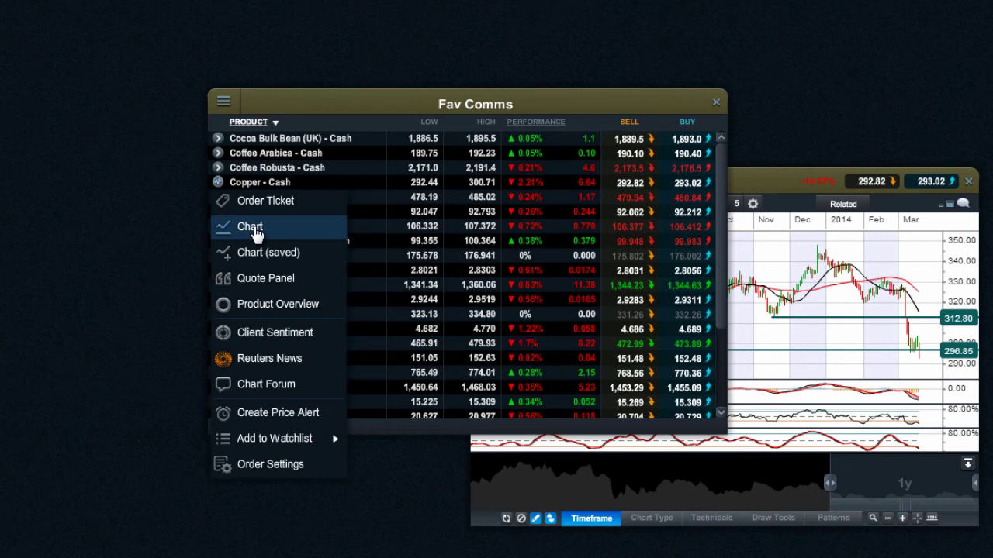
pyautogui.click(252, 227)
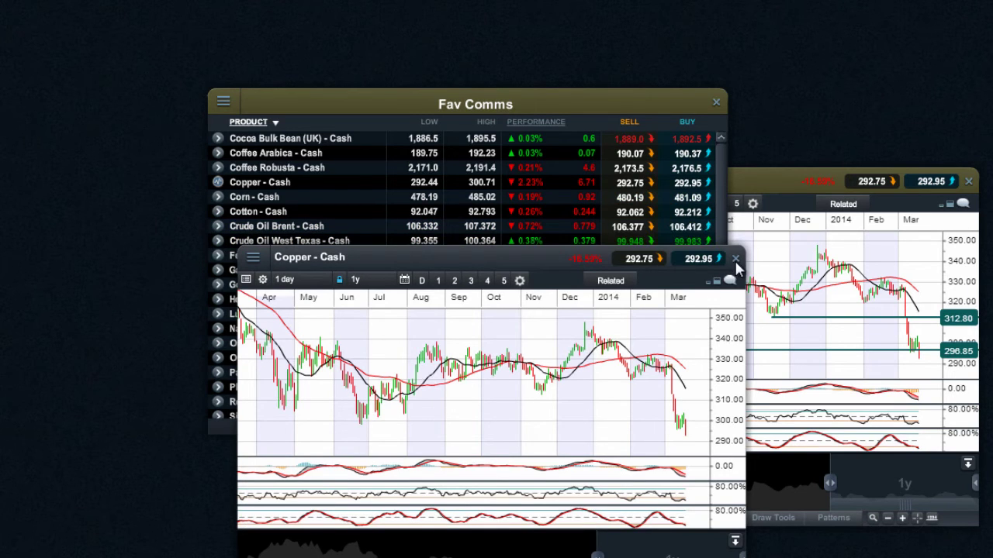
pyautogui.click(735, 259)
pyautogui.click(971, 194)
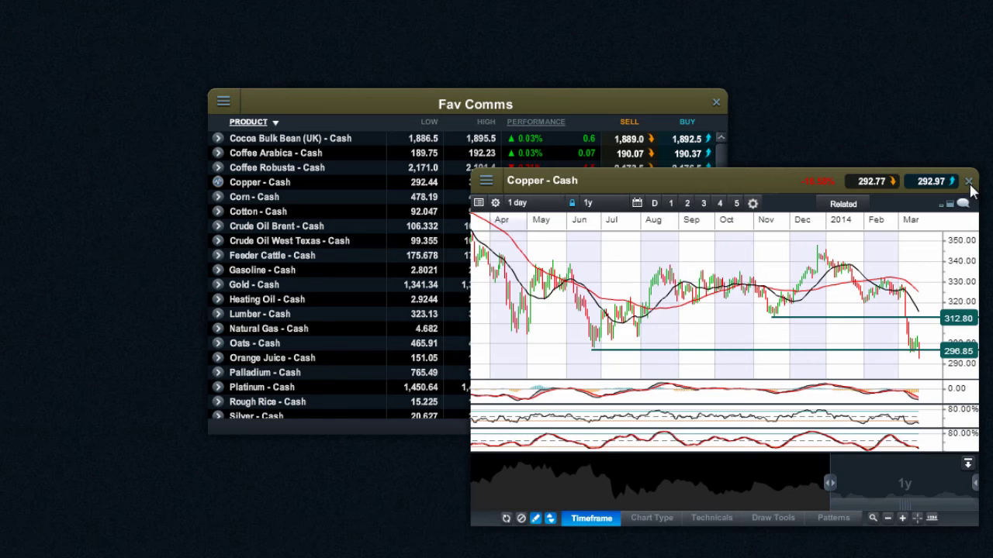
pyautogui.click(969, 183)
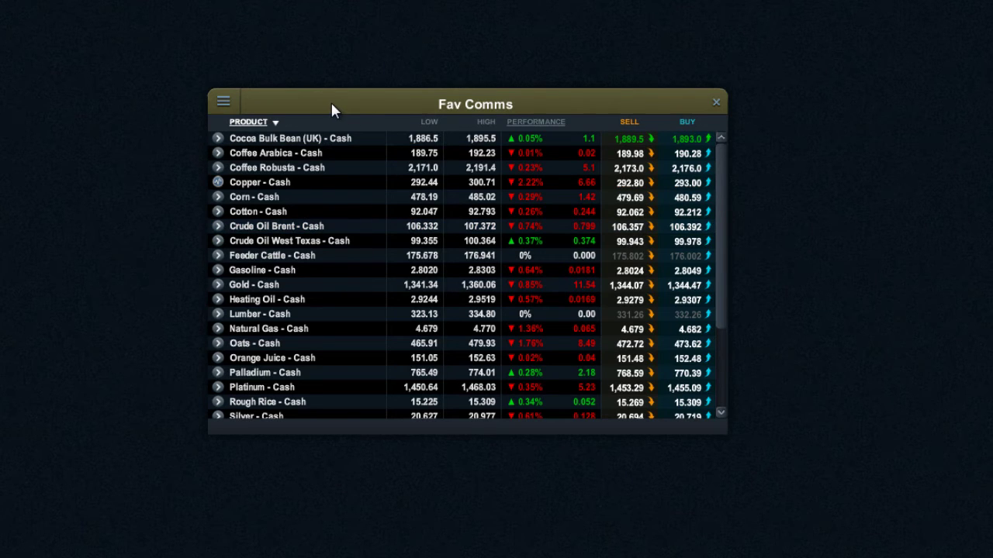
pyautogui.click(224, 104)
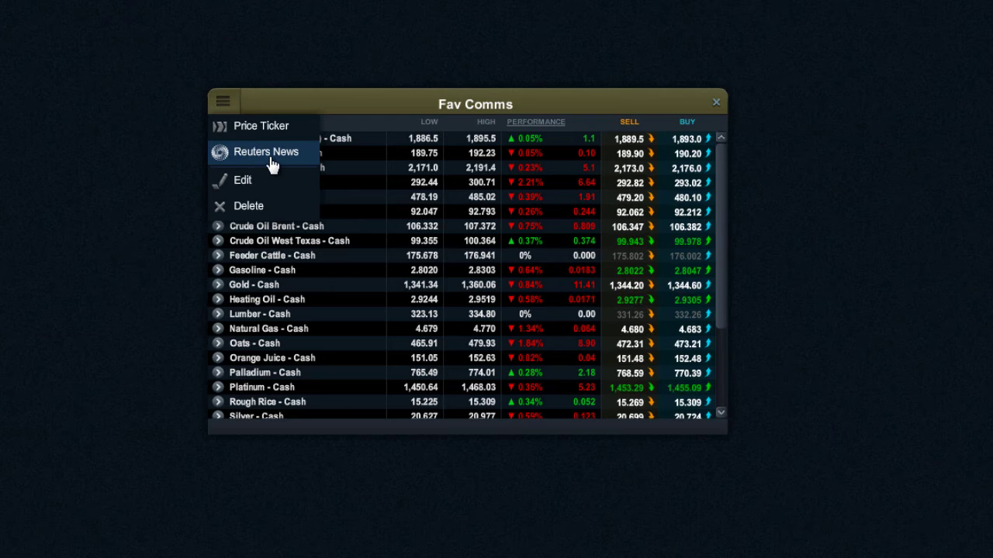
pyautogui.click(377, 107)
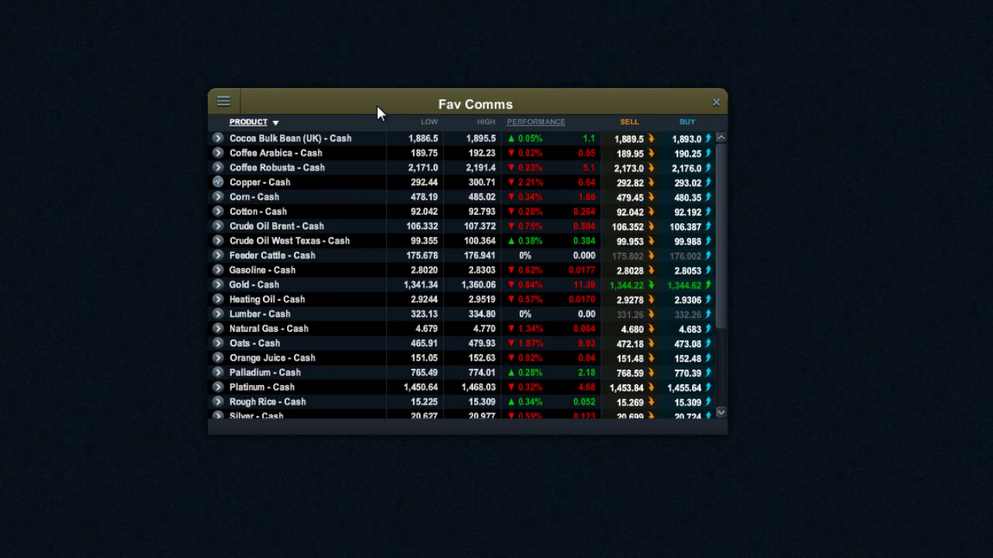